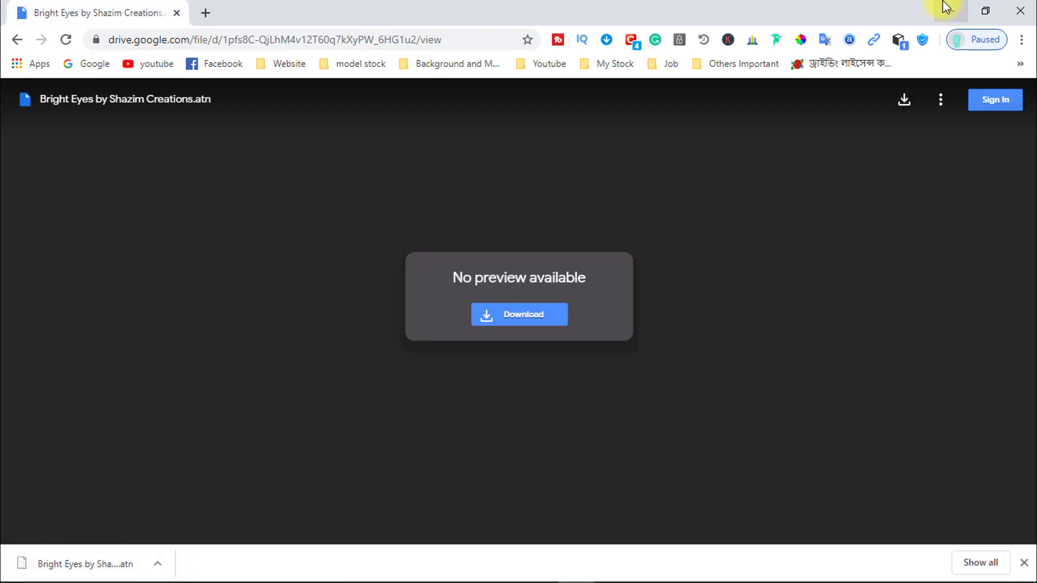
# Step: Switch to Photoshop and open the two JPG portrait photos from the 1-Click Bright Eyes folder on the Desktop
pyautogui.click(946, 7)
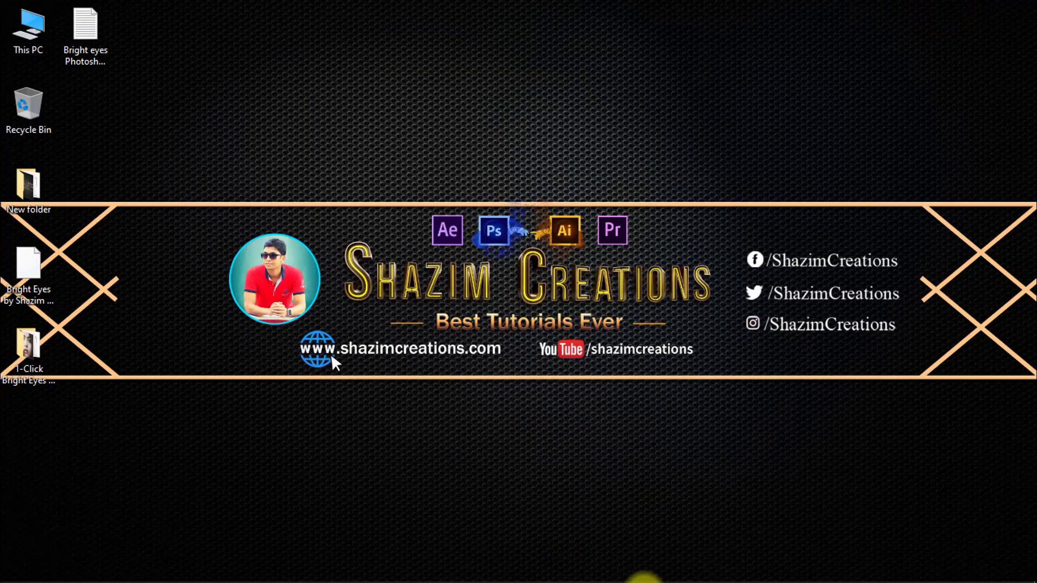
pyautogui.click(539, 567)
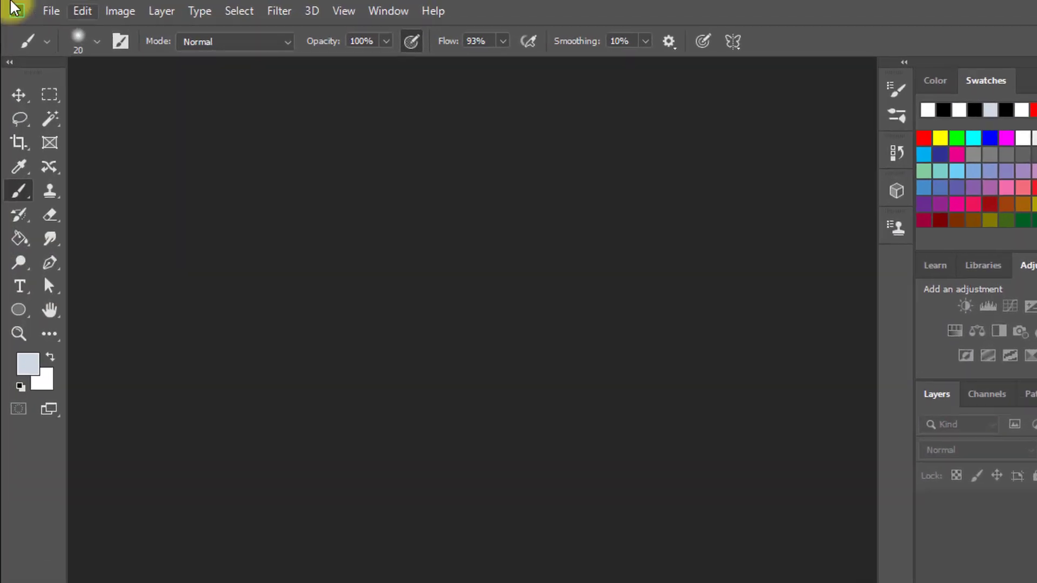
pyautogui.click(46, 12)
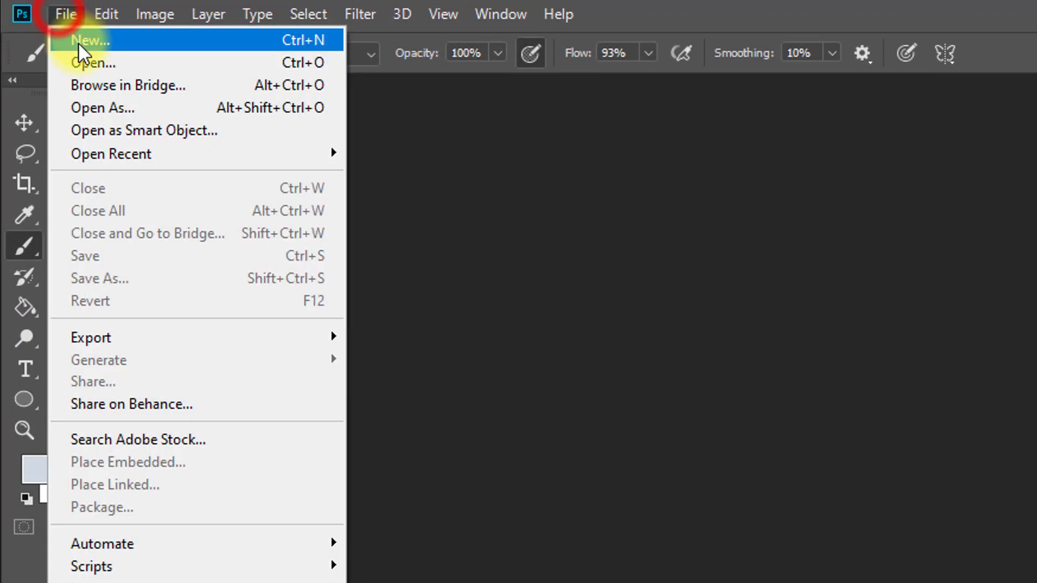
pyautogui.click(90, 60)
pyautogui.doubleClick(278, 183)
pyautogui.click(426, 197)
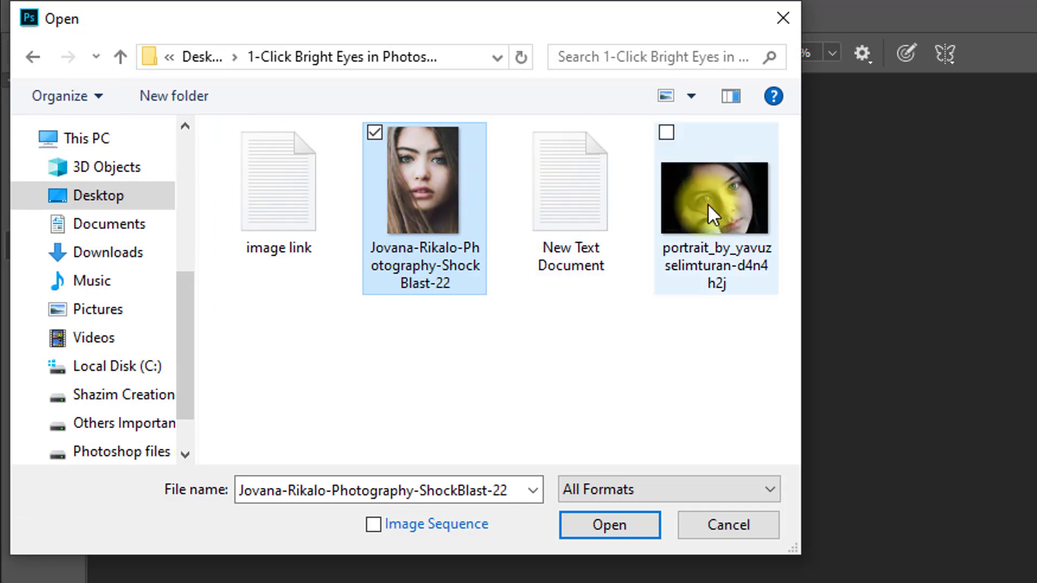
pyautogui.moveTo(708, 204)
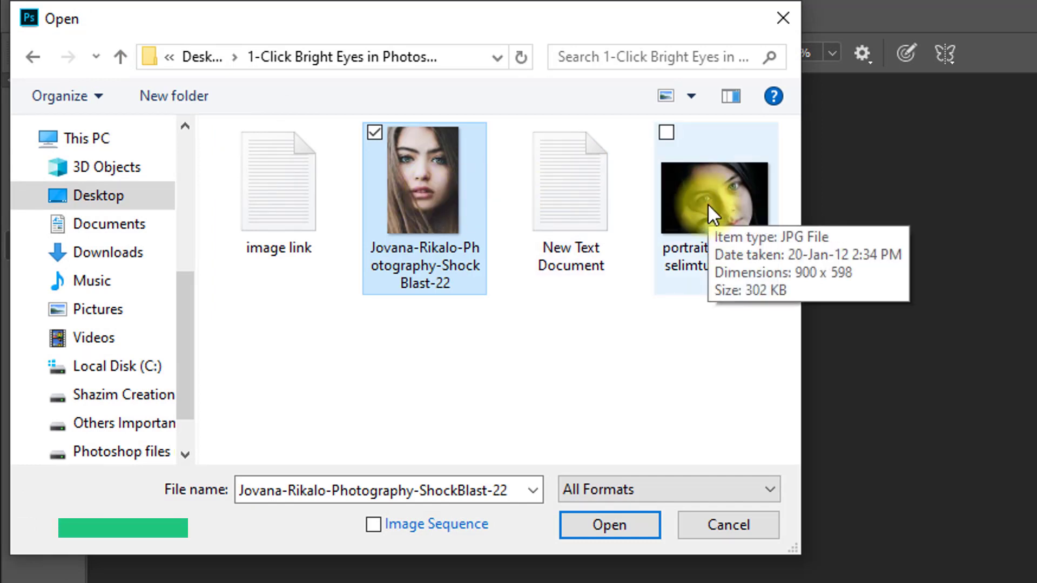
pyautogui.keyDown('ctrl'); pyautogui.click(708, 203); pyautogui.keyUp('ctrl')
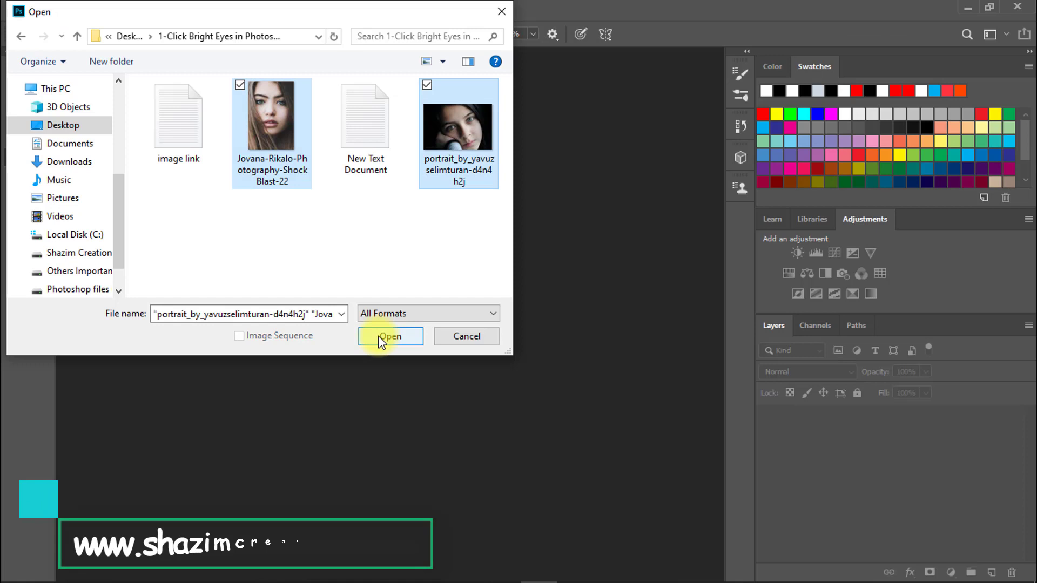
pyautogui.click(378, 335)
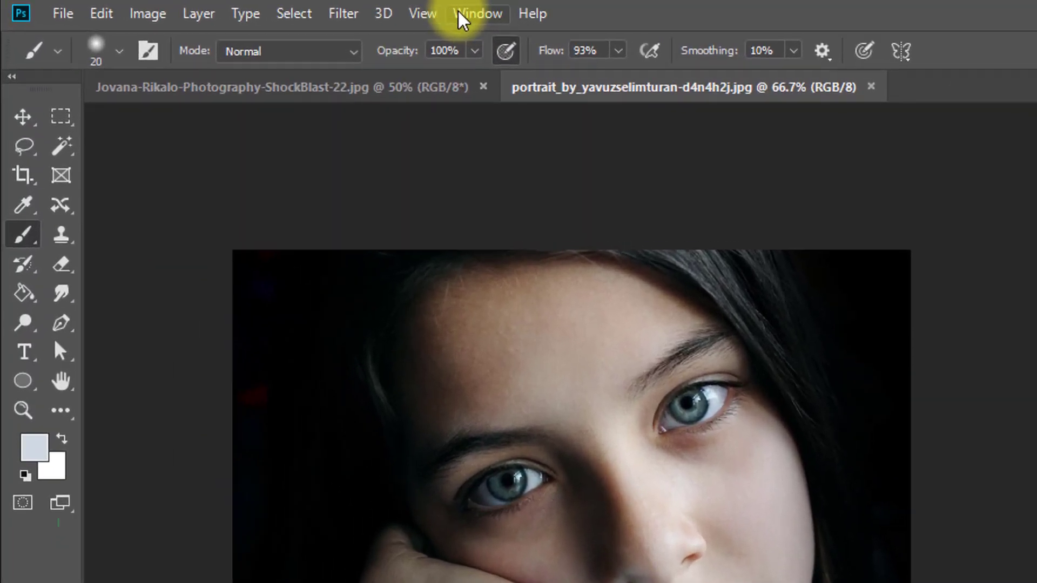
# Step: Show the Actions and load the action set "Bright Eyes by Shazim Creations.atn" from the Desktop
pyautogui.click(321, 11)
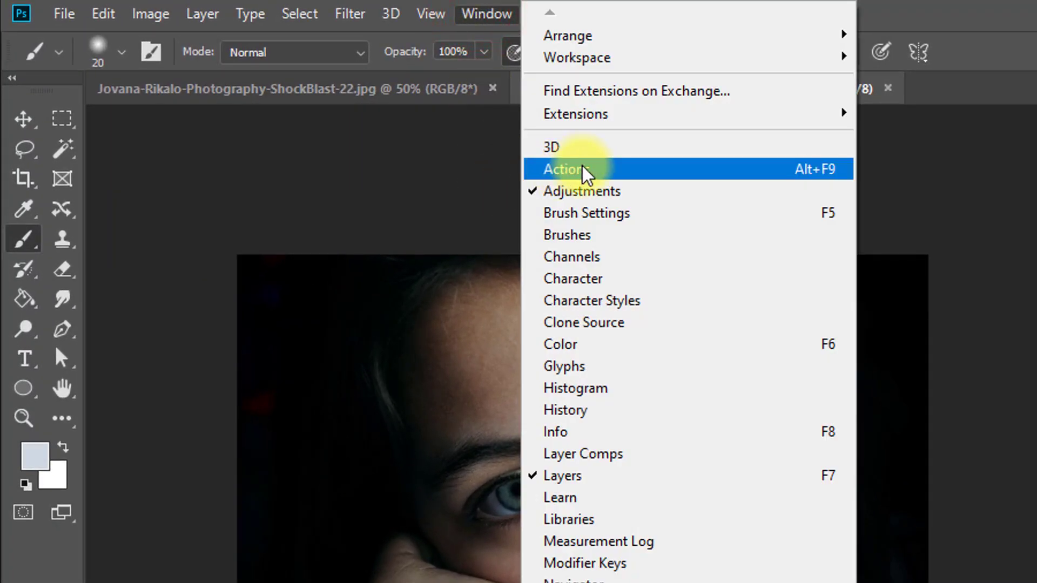
pyautogui.click(685, 169)
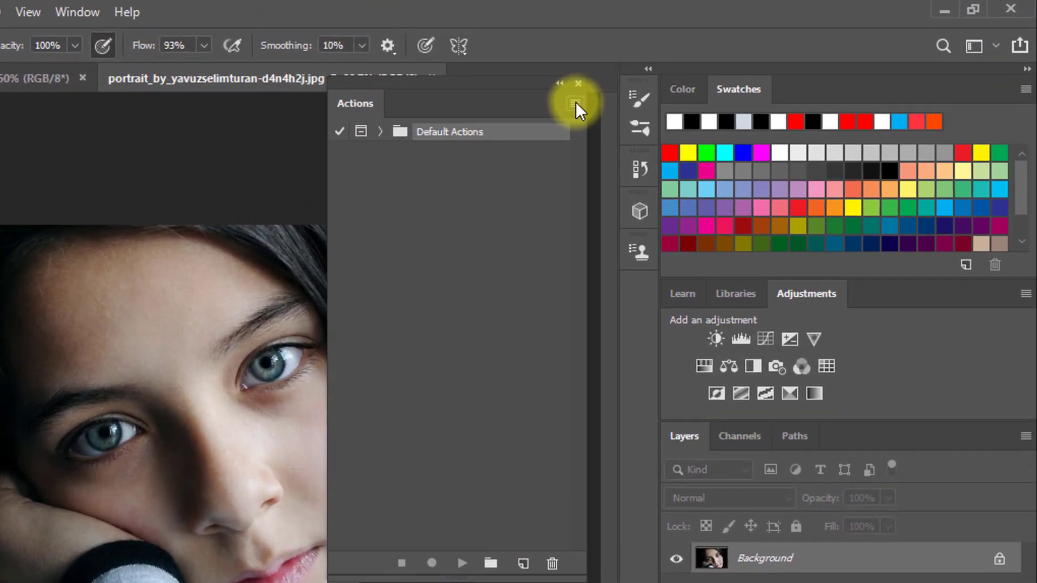
pyautogui.click(692, 80)
pyautogui.click(575, 102)
pyautogui.click(575, 102)
pyautogui.click(641, 481)
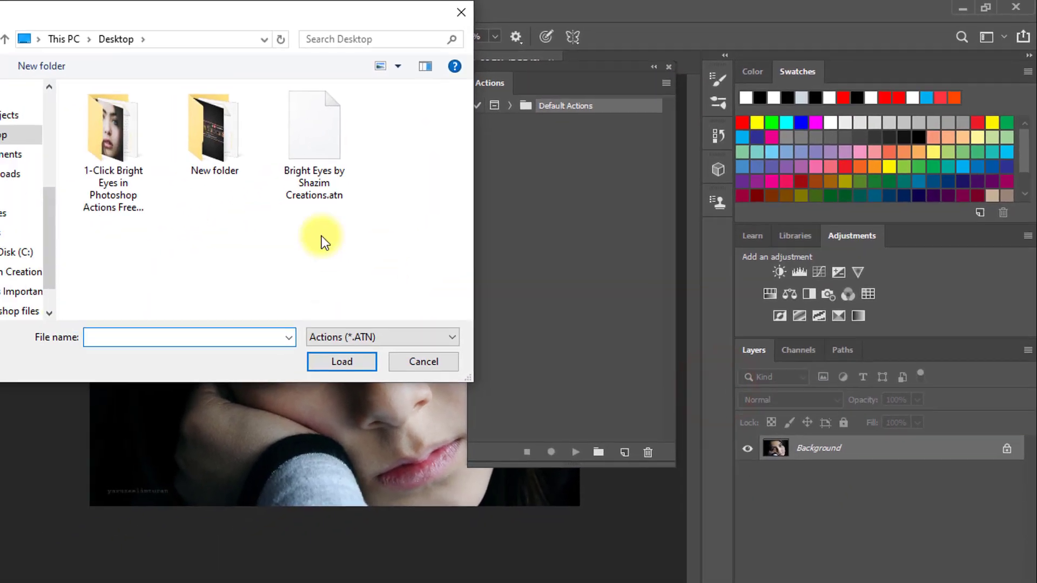
pyautogui.click(158, 214)
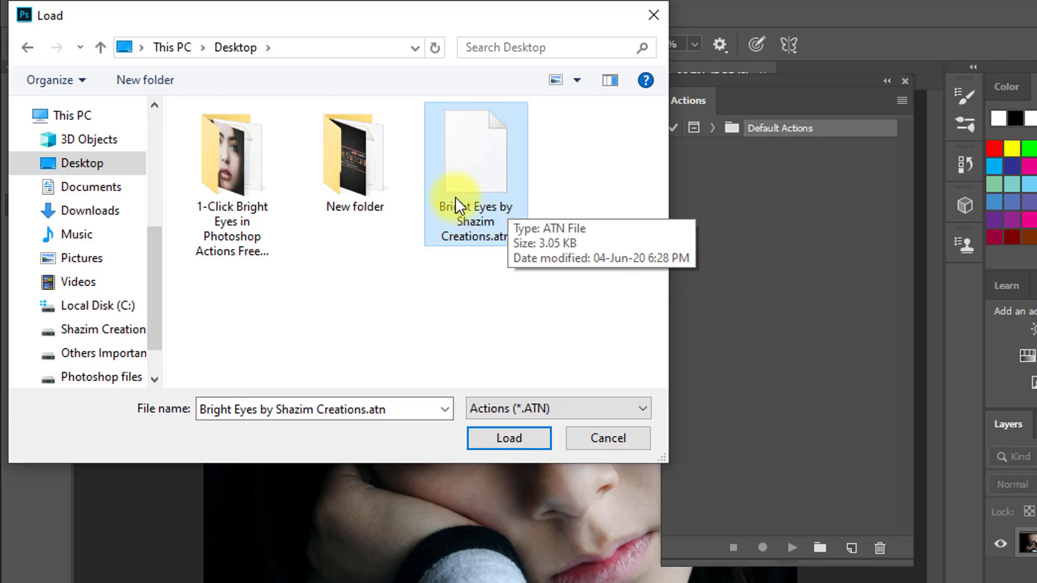
pyautogui.click(504, 439)
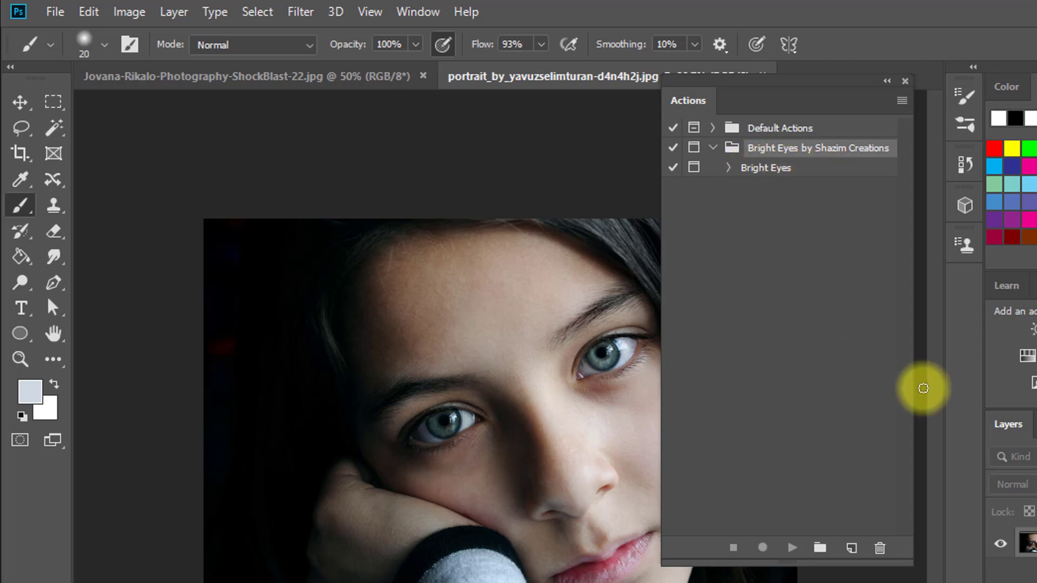
# Step: Duplicate the Background layer of the dark-haired portrait resting on her hand
pyautogui.click(494, 76)
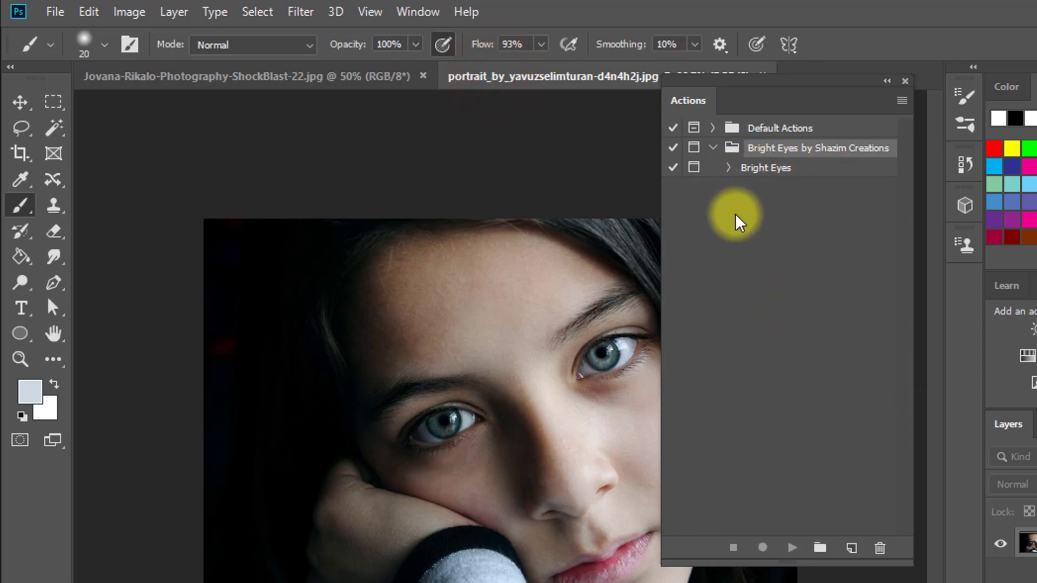
pyautogui.scroll(8, 558, 372)
pyautogui.moveTo(558, 372); pyautogui.dragTo(556, 304)
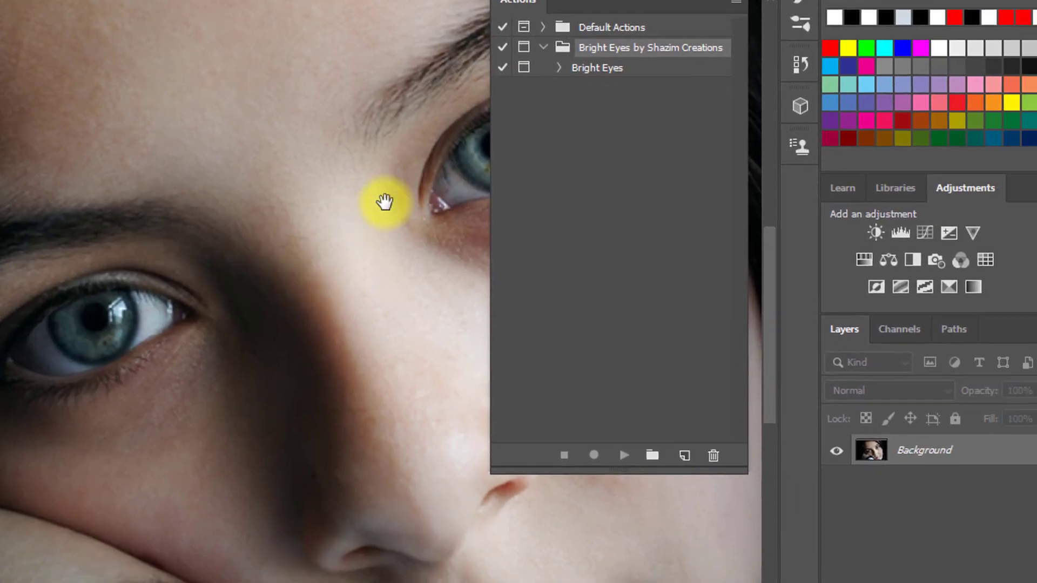
pyautogui.hotkey('ctrl', 'j')
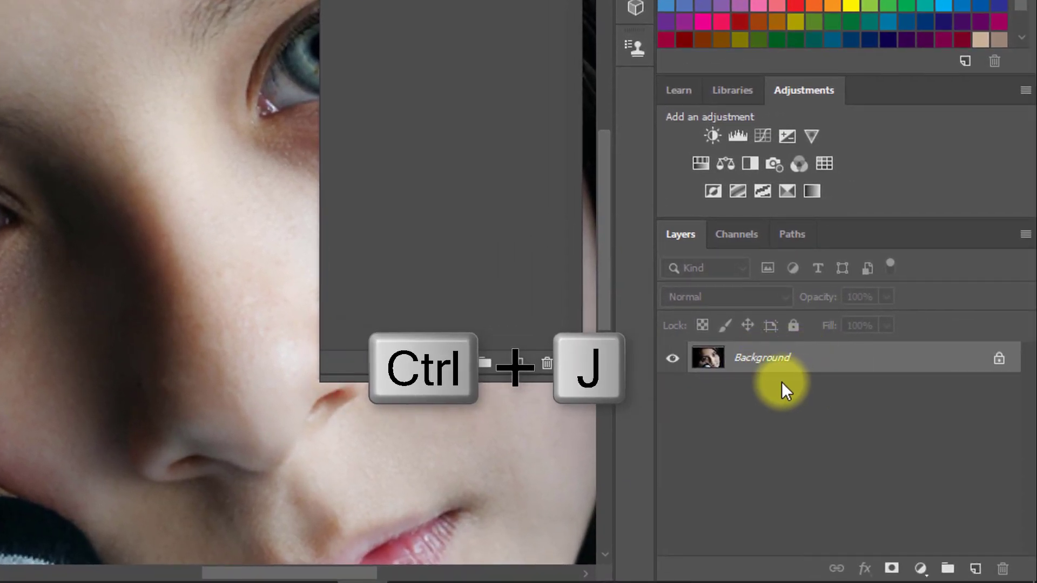
pyautogui.click(763, 363)
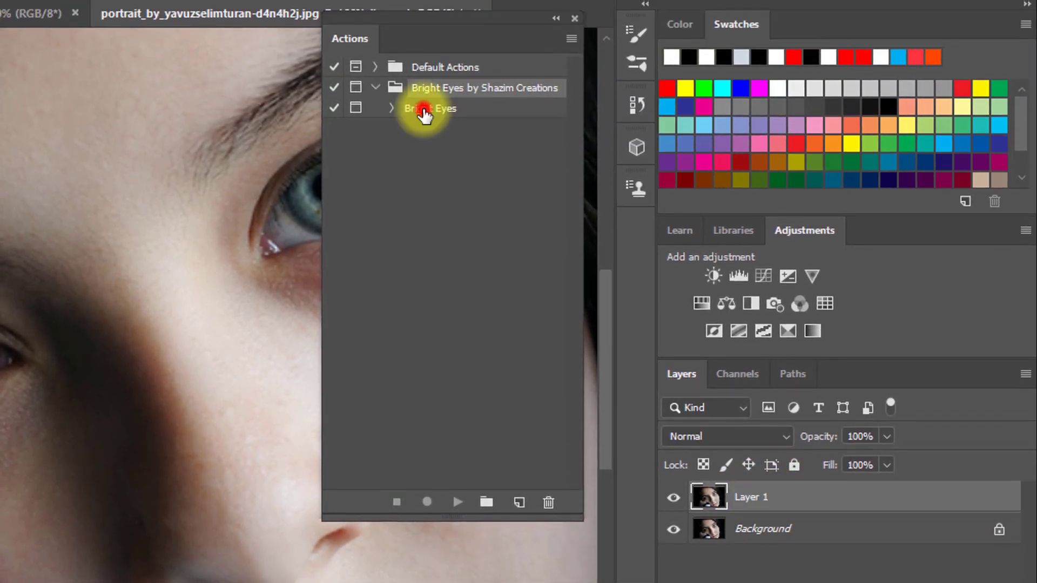
# Step: Run the Bright Eyes action on Layer 1, accepting its preset Curves, Replace Color, Color Balance and Gaussian Blur settings and closing its final message
pyautogui.click(421, 7)
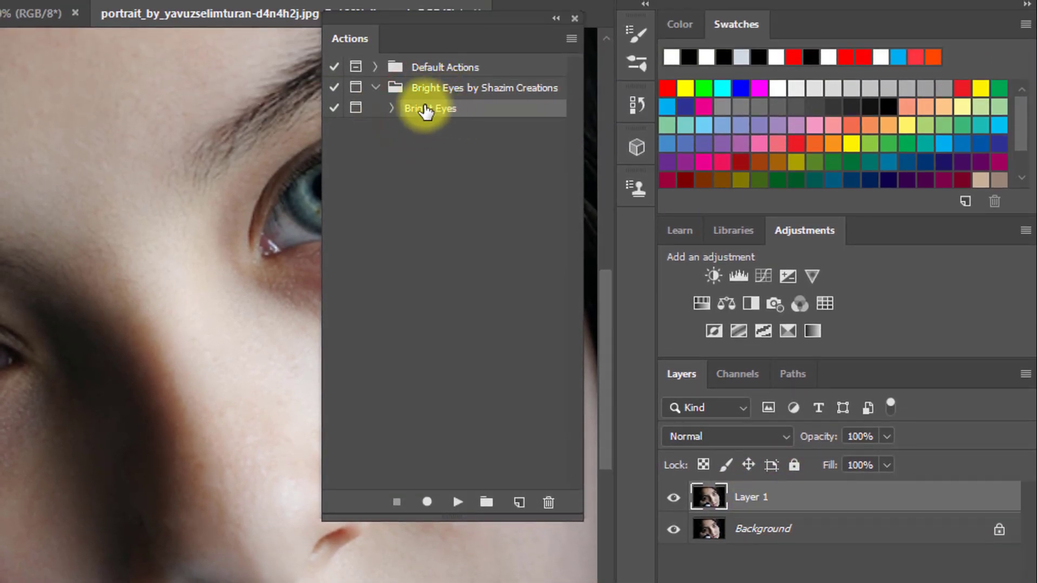
pyautogui.click(457, 508)
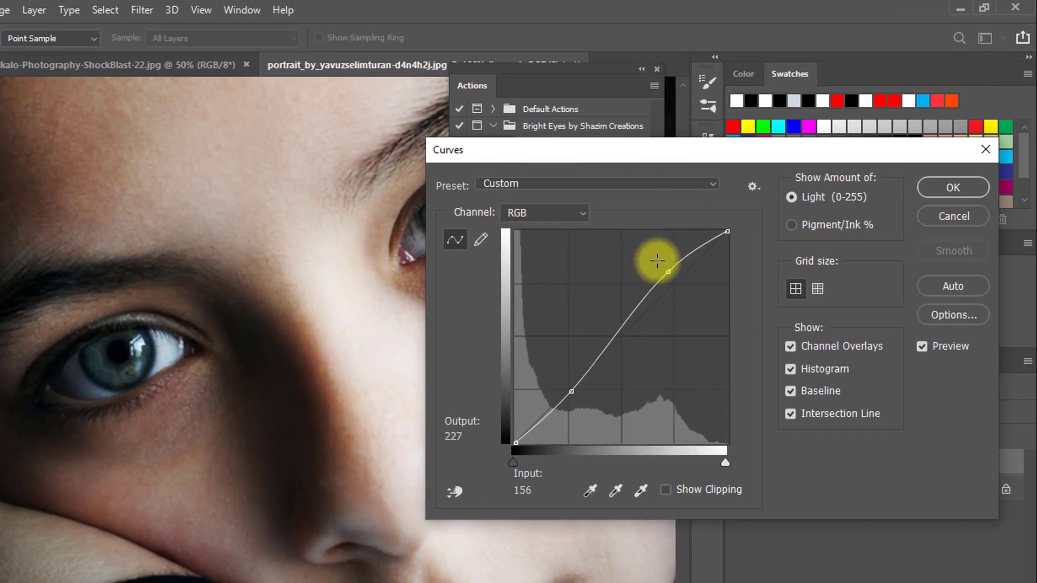
pyautogui.click(952, 188)
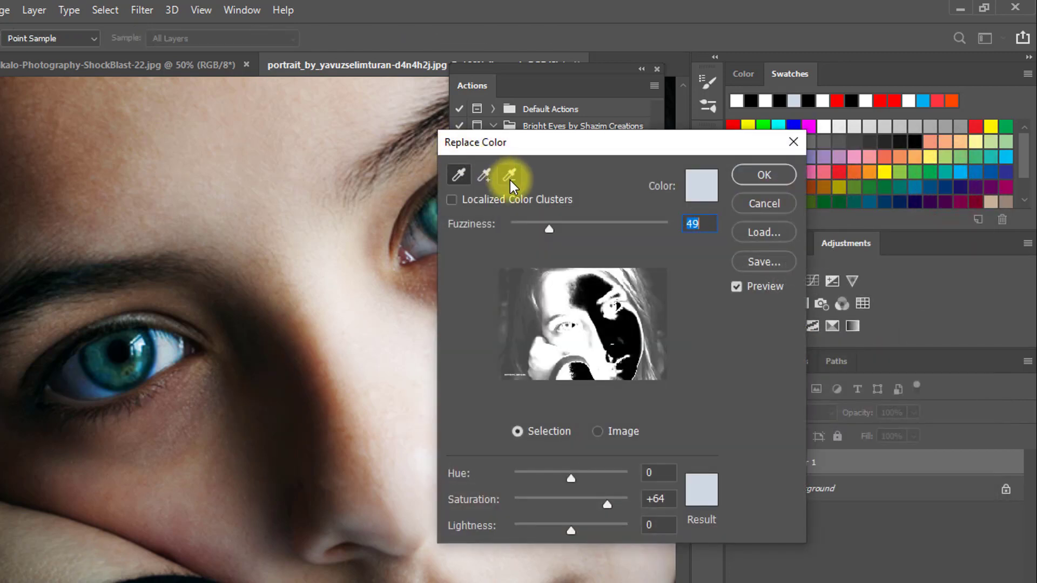
pyautogui.click(762, 175)
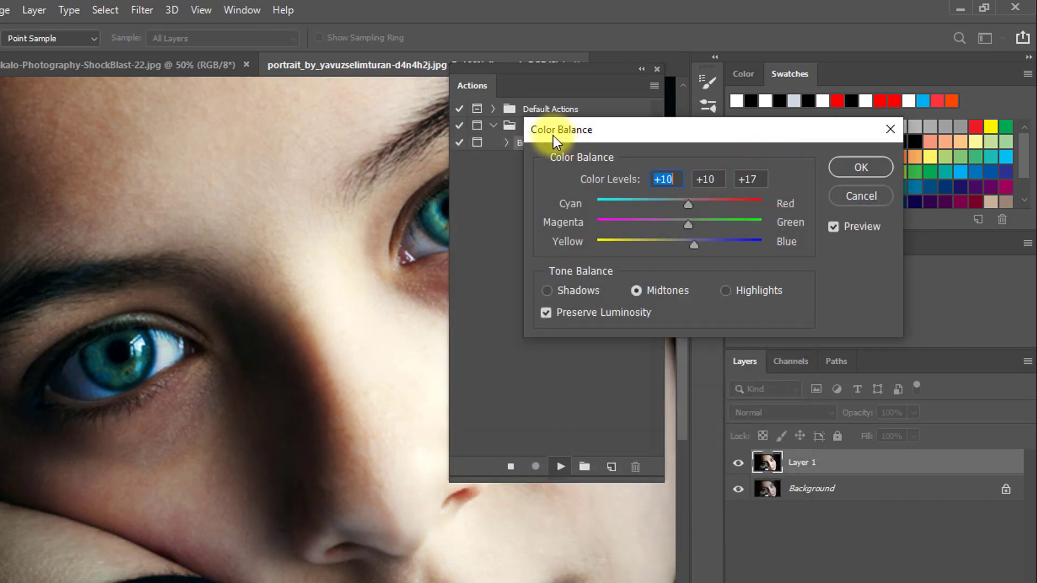
pyautogui.press('Return')
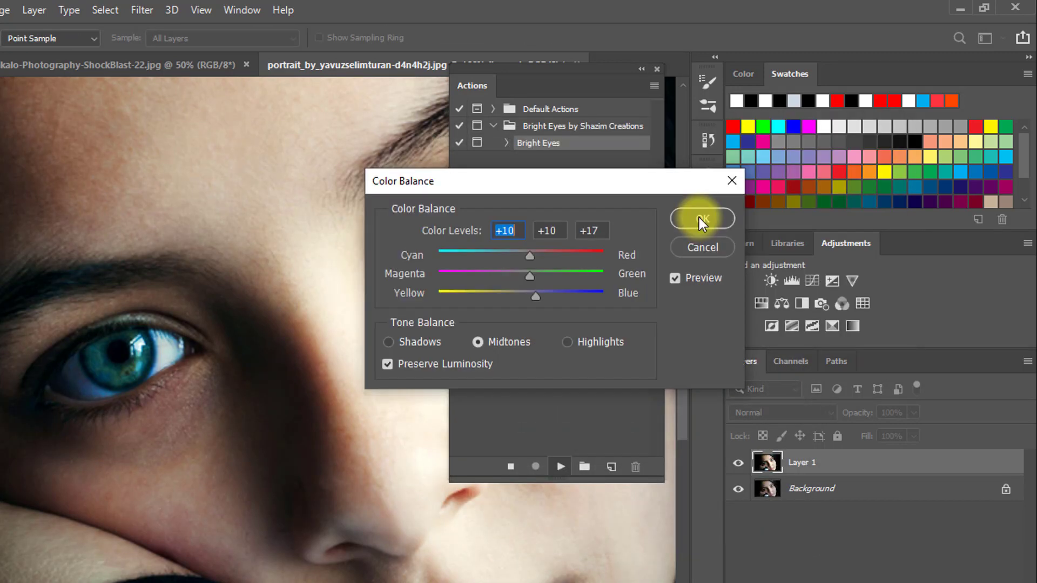
pyautogui.click(699, 218)
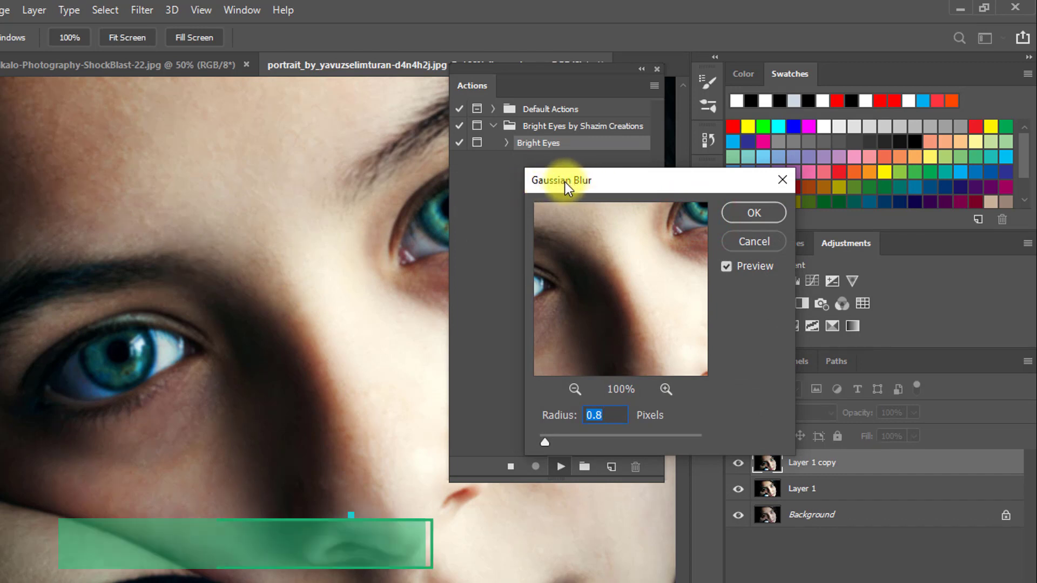
pyautogui.click(750, 211)
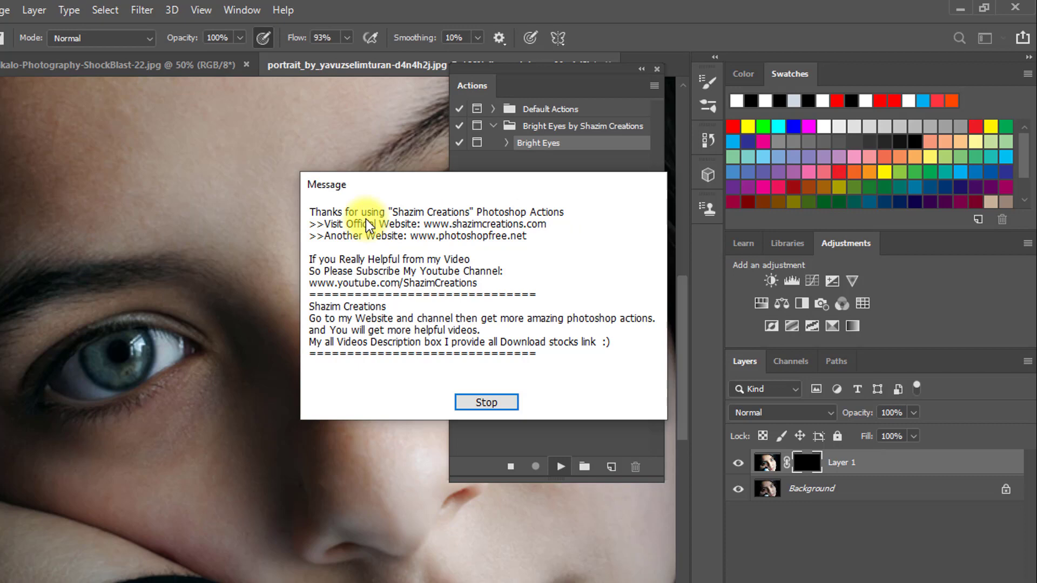
pyautogui.click(486, 403)
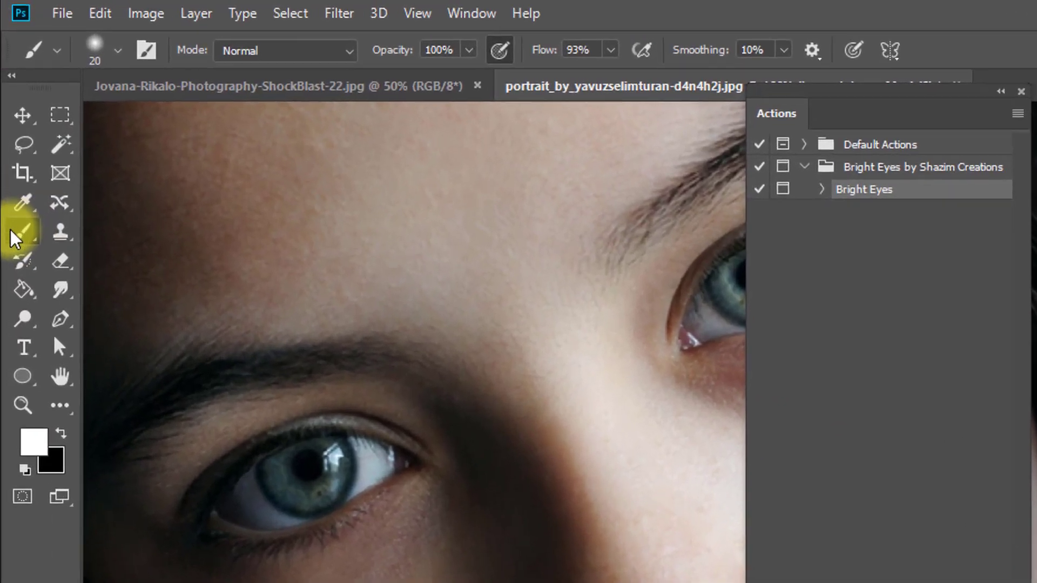
# Step: Paint white on Layer 1's mask with a size 20 brush over the iris of the eye beside the hand
pyautogui.click(16, 237)
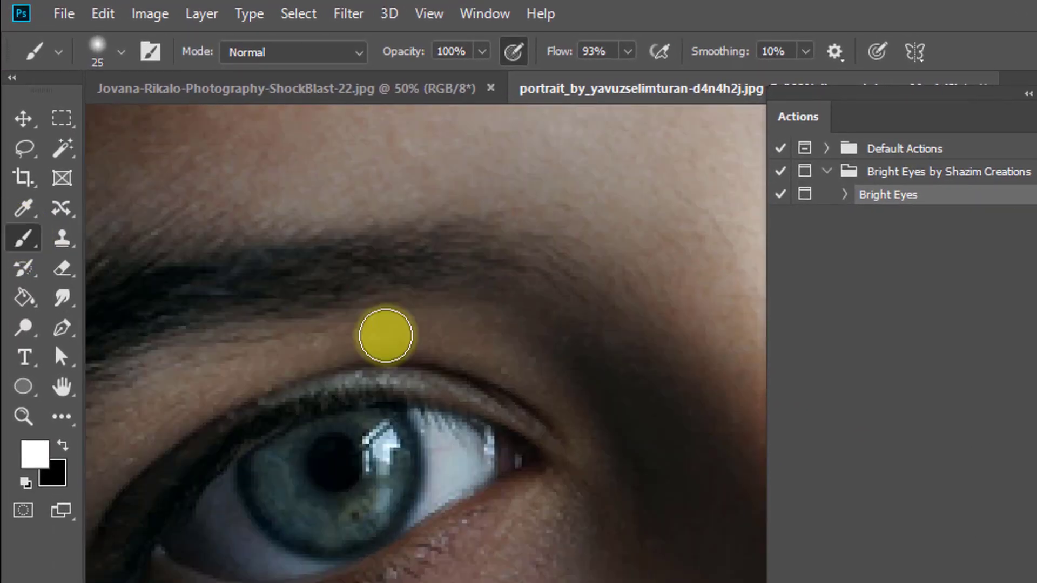
pyautogui.press('[')
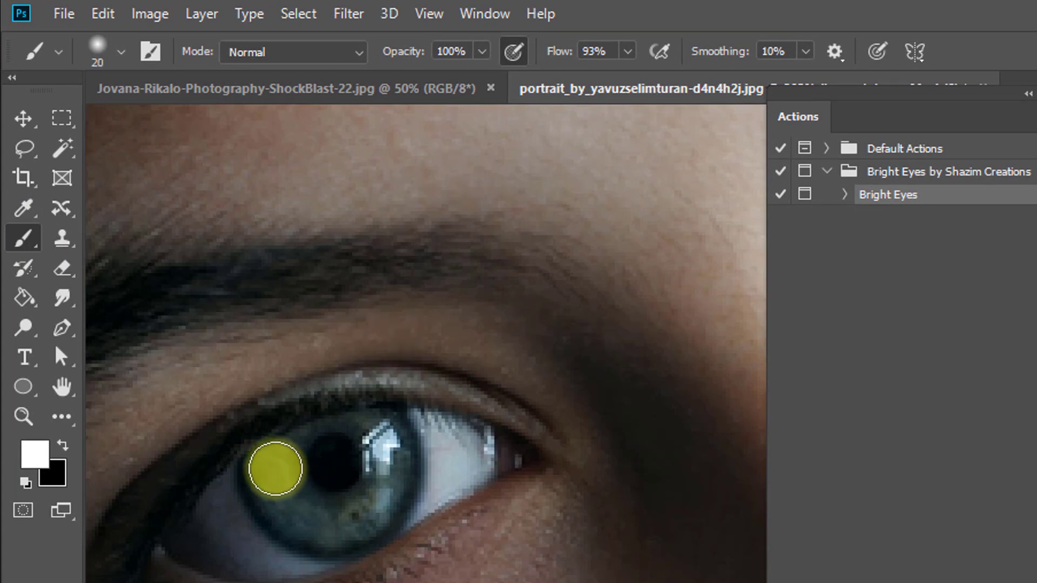
pyautogui.moveTo(274, 468); pyautogui.dragTo(383, 447)
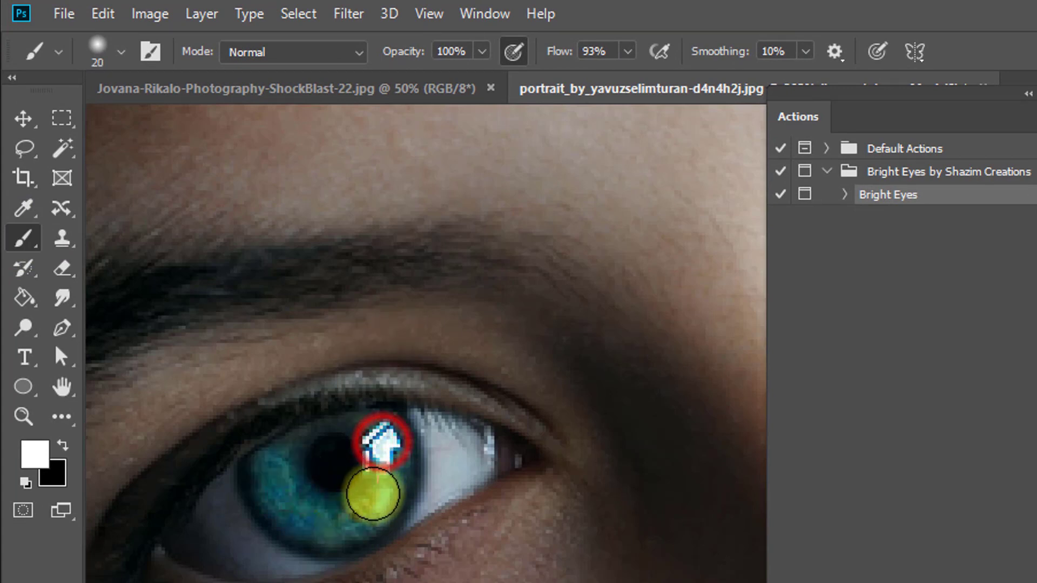
pyautogui.moveTo(348, 524)
pyautogui.mouseDown()
pyautogui.moveTo(402, 483)
pyautogui.moveTo(396, 452)
pyautogui.mouseUp()
# Step: Paint white on Layer 1's mask over the iris of the other eye with the same size 20 brush
pyautogui.press('space')
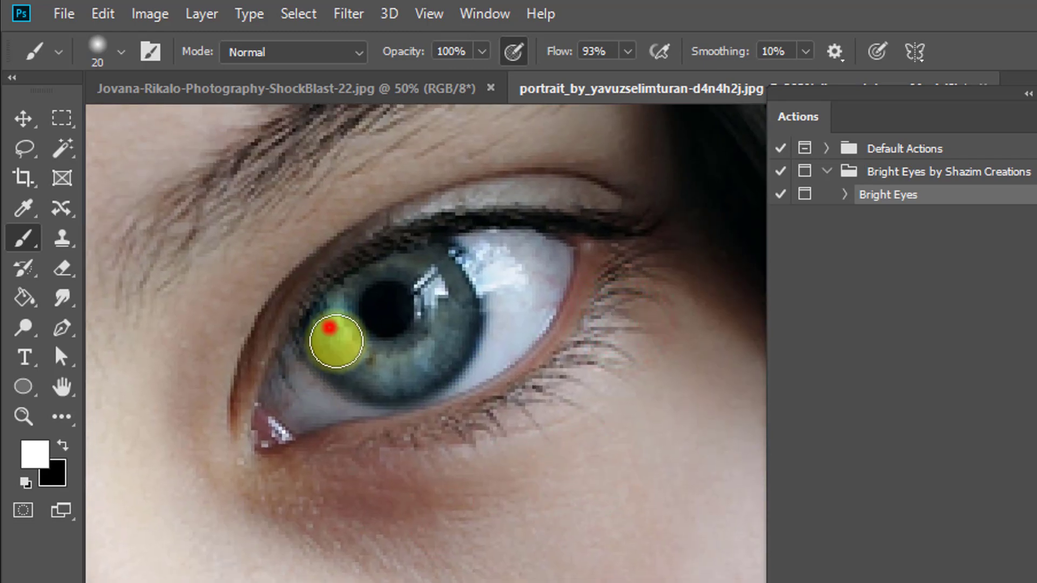
pyautogui.moveTo(336, 342)
pyautogui.mouseDown()
pyautogui.moveTo(358, 360)
pyautogui.moveTo(393, 367)
pyautogui.moveTo(417, 357)
pyautogui.moveTo(458, 300)
pyautogui.moveTo(426, 277)
pyautogui.mouseUp()
pyautogui.click(417, 271)
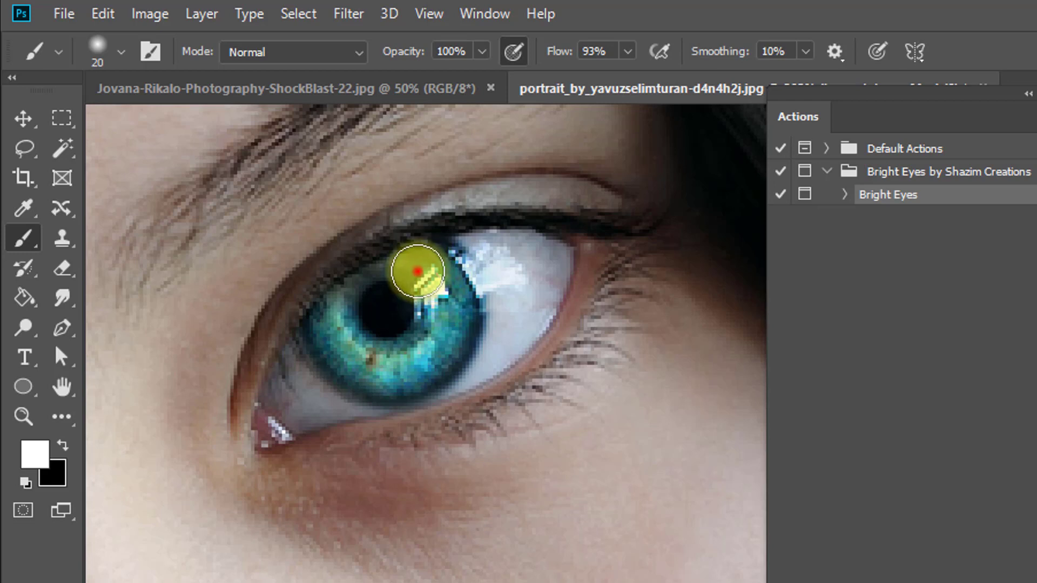
pyautogui.moveTo(494, 393); pyautogui.dragTo(464, 400)
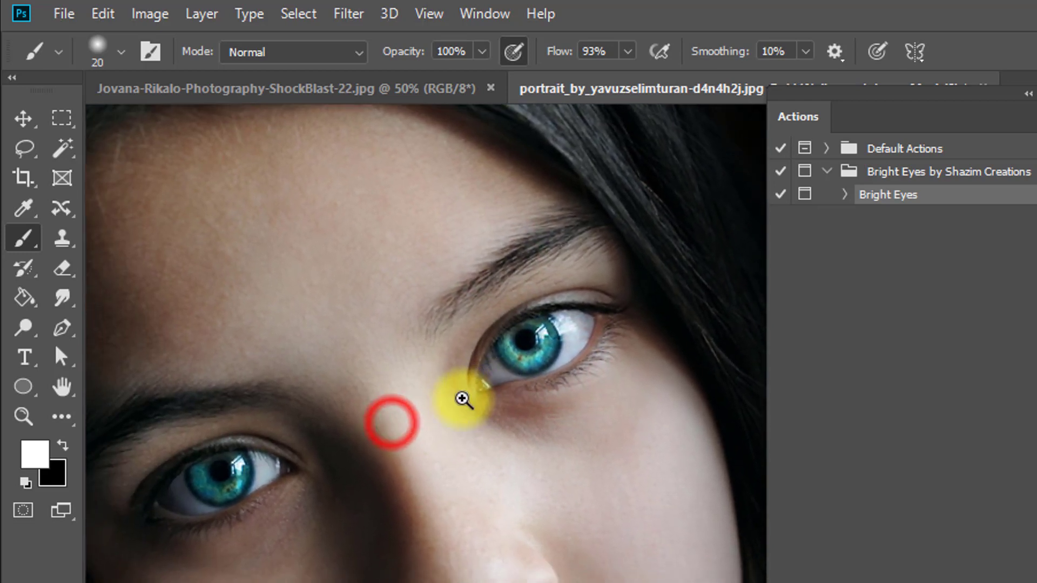
pyautogui.moveTo(356, 436); pyautogui.dragTo(394, 430)
pyautogui.moveTo(343, 390); pyautogui.dragTo(384, 378)
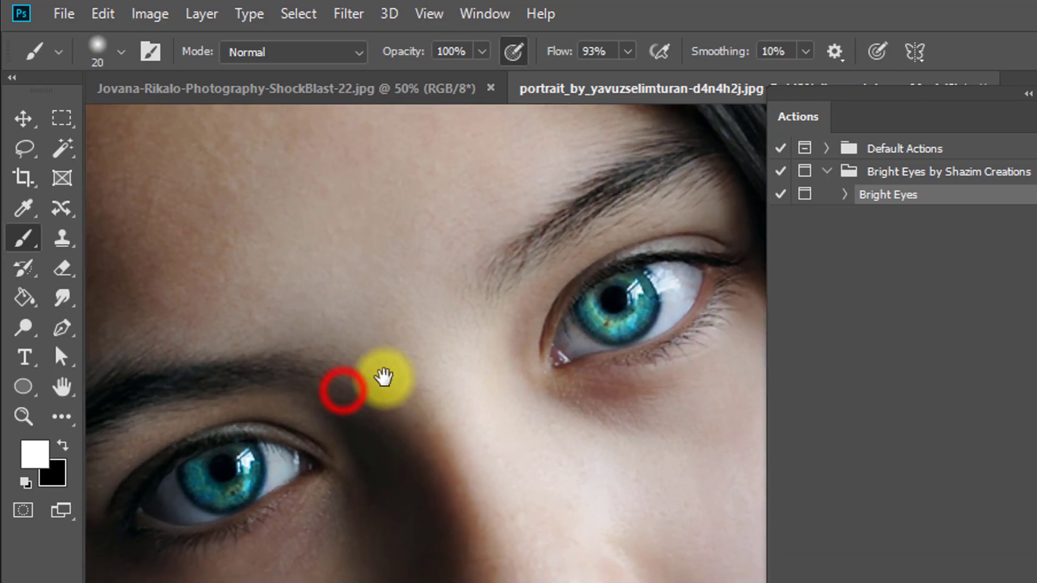
# Step: Set Layer 1's opacity to 58% and compare the eyes with the layer hidden and shown
pyautogui.click(952, 518)
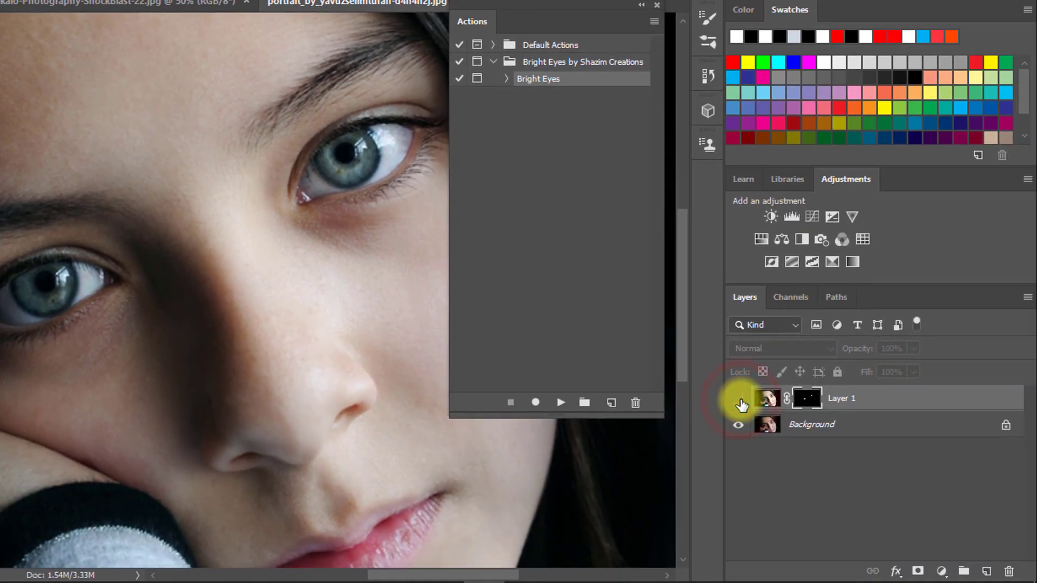
pyautogui.click(739, 400)
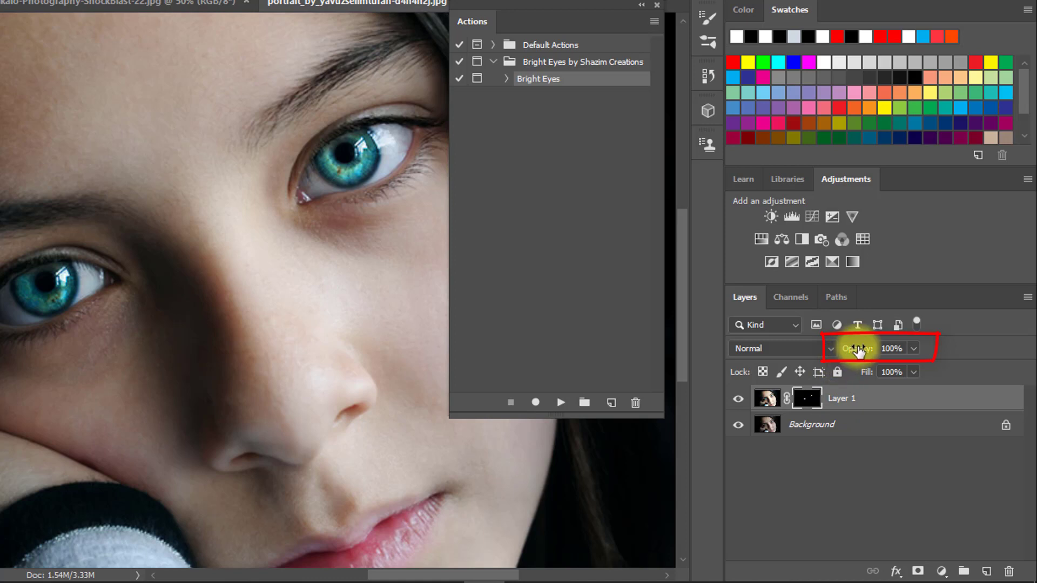
pyautogui.moveTo(860, 351); pyautogui.dragTo(821, 351)
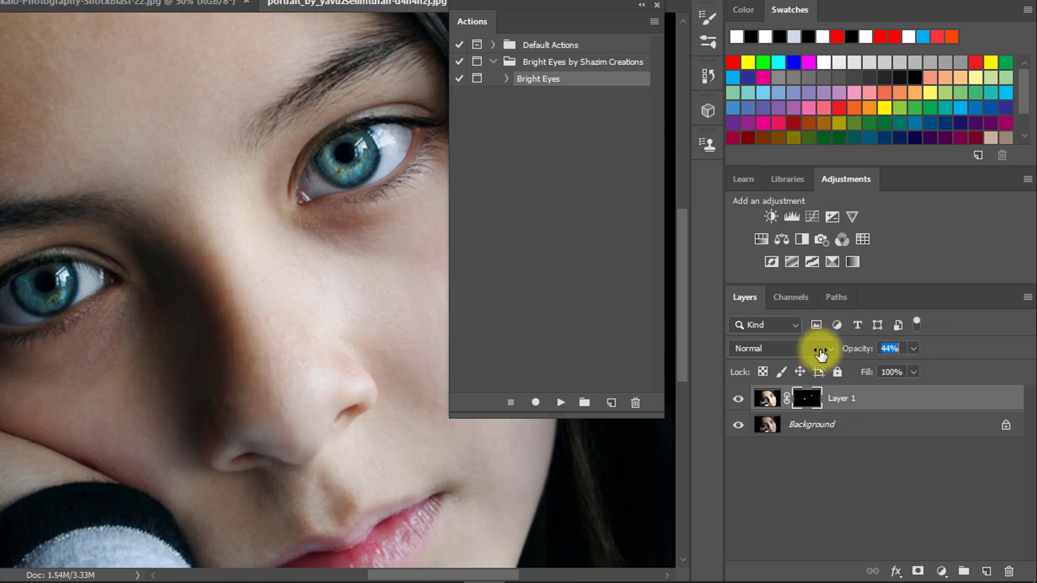
pyautogui.click(738, 400)
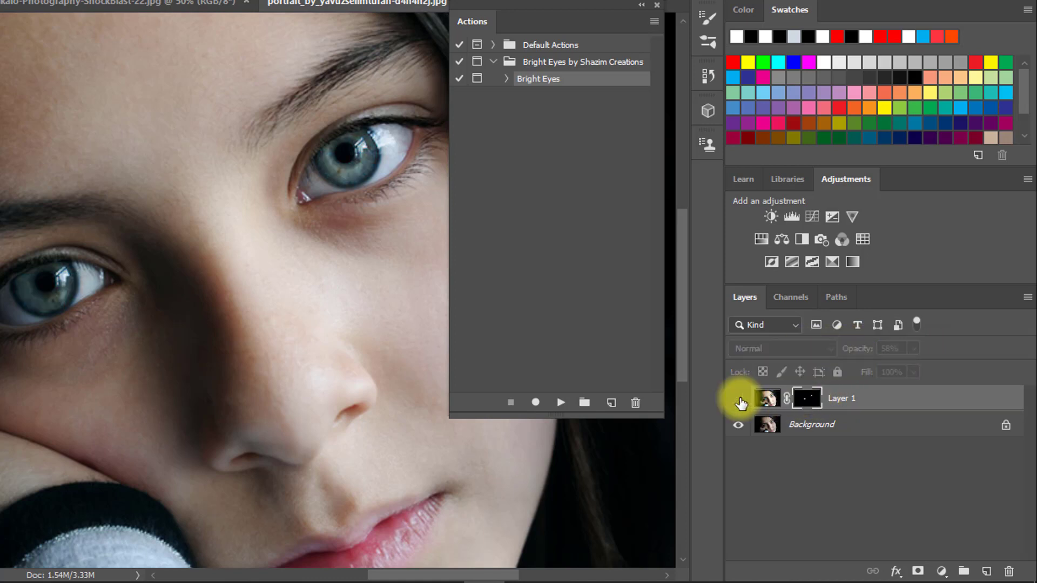
pyautogui.click(739, 400)
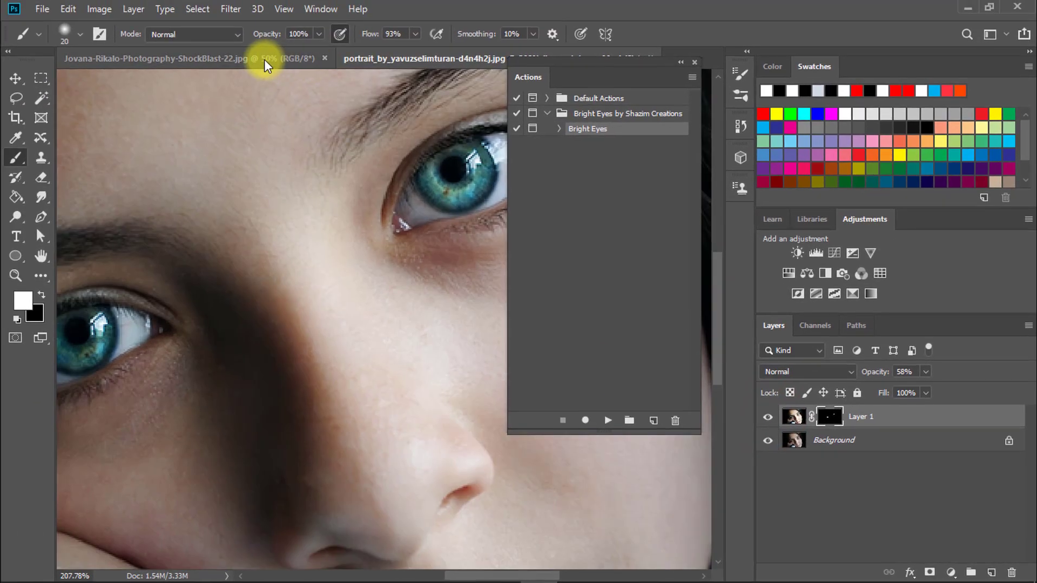
# Step: Switch to the open portrait of the long-haired woman and duplicate its Background layer
pyautogui.click(264, 58)
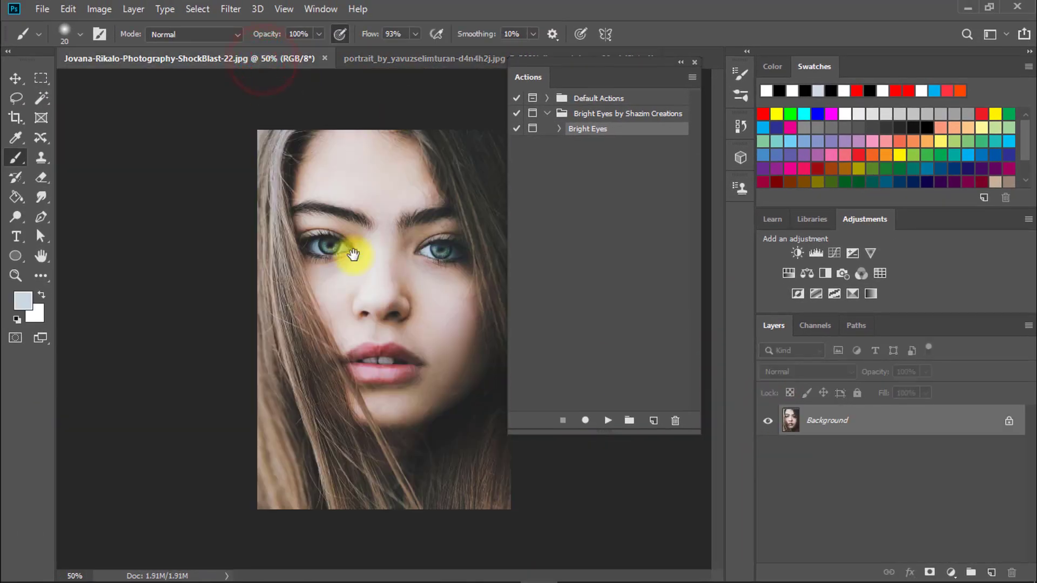
pyautogui.click(356, 251)
pyautogui.hotkey('ctrl', 'j')
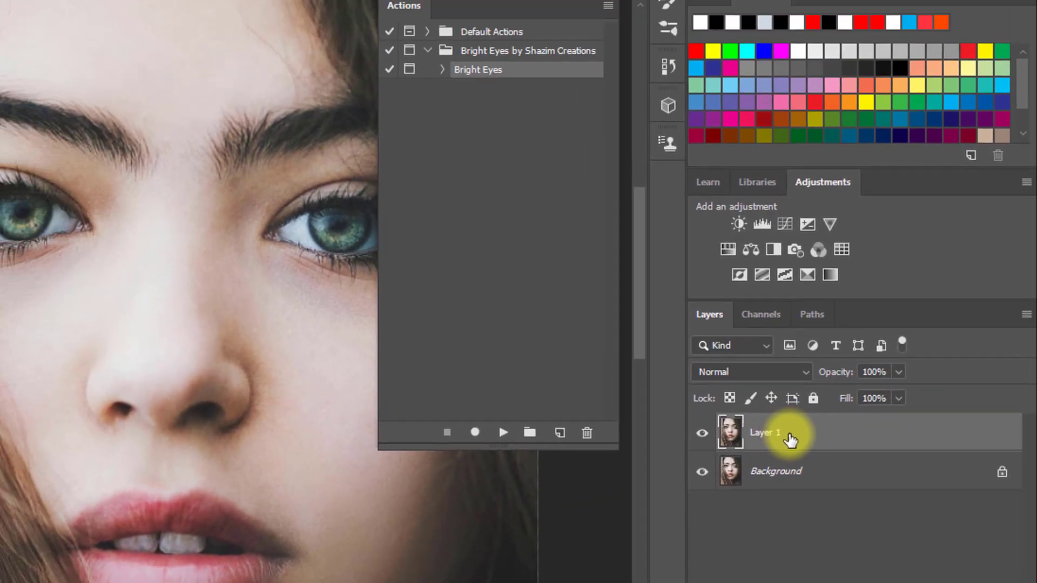
pyautogui.click(792, 386)
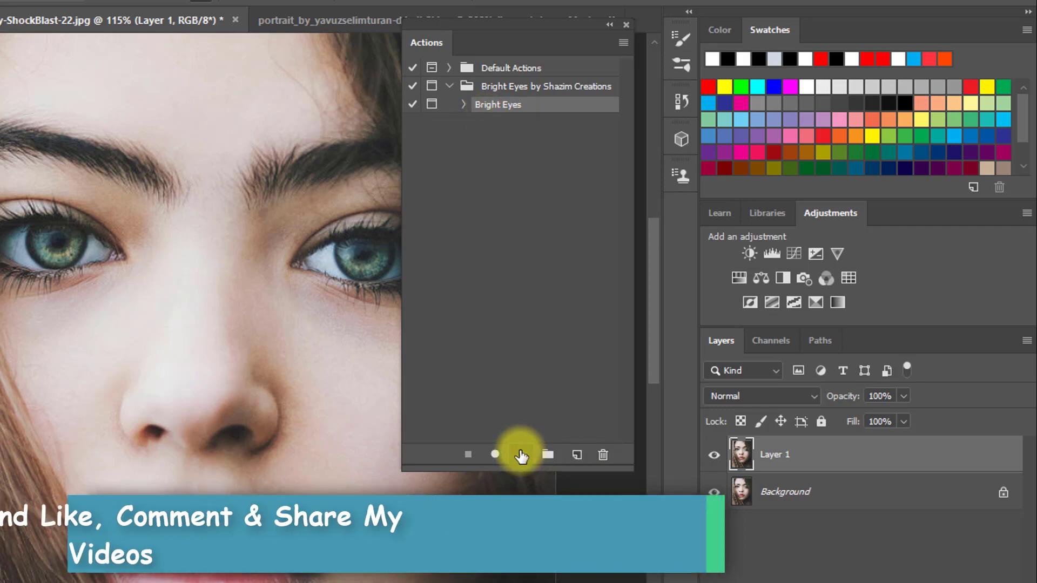
# Step: Run the Bright Eyes action on the duplicated layer, accepting its preset Curves, Replace Color and remaining adjustment settings
pyautogui.click(522, 454)
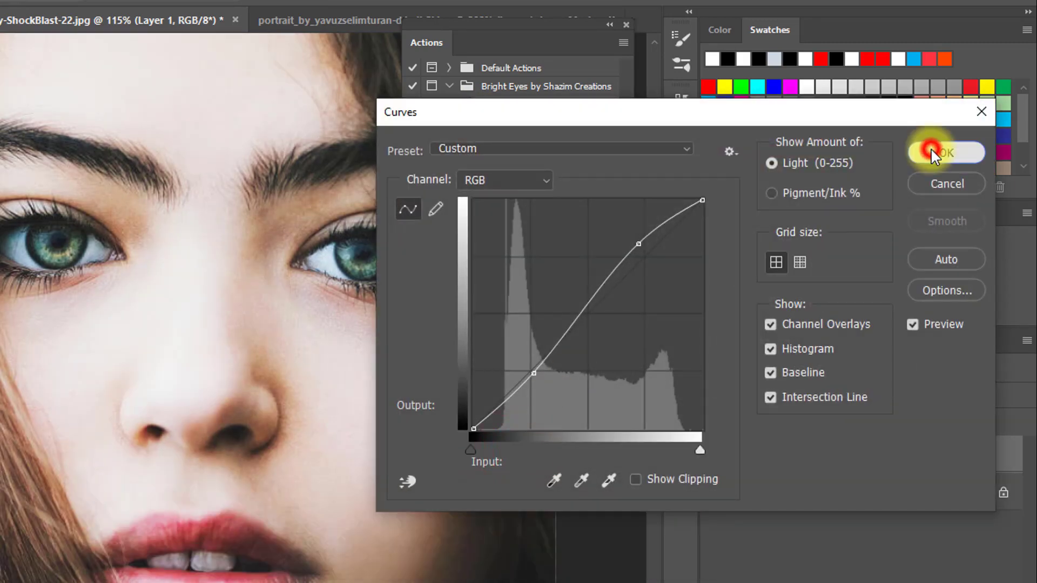
pyautogui.click(932, 152)
pyautogui.click(727, 137)
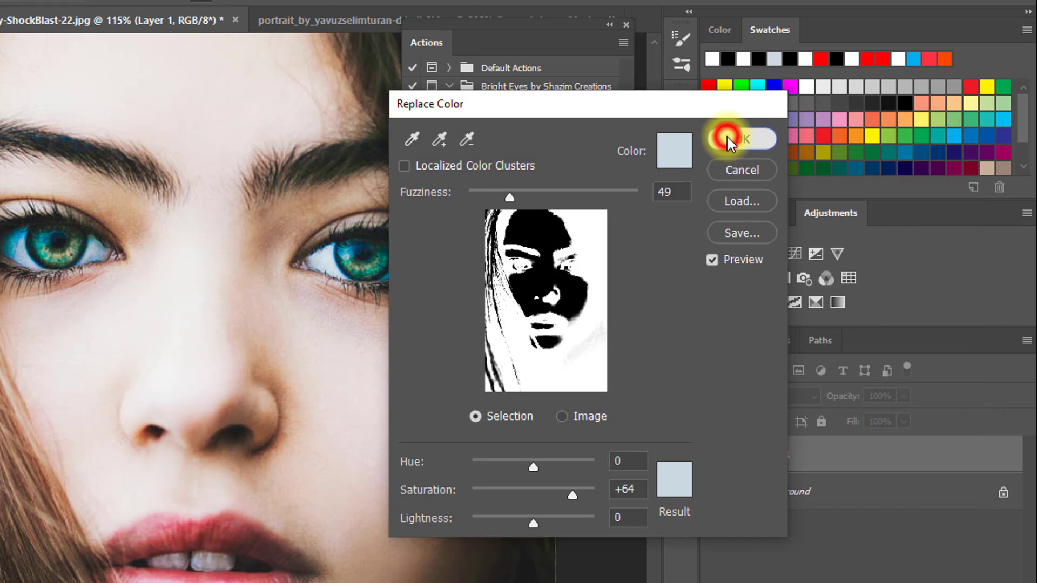
pyautogui.click(670, 185)
pyautogui.click(727, 178)
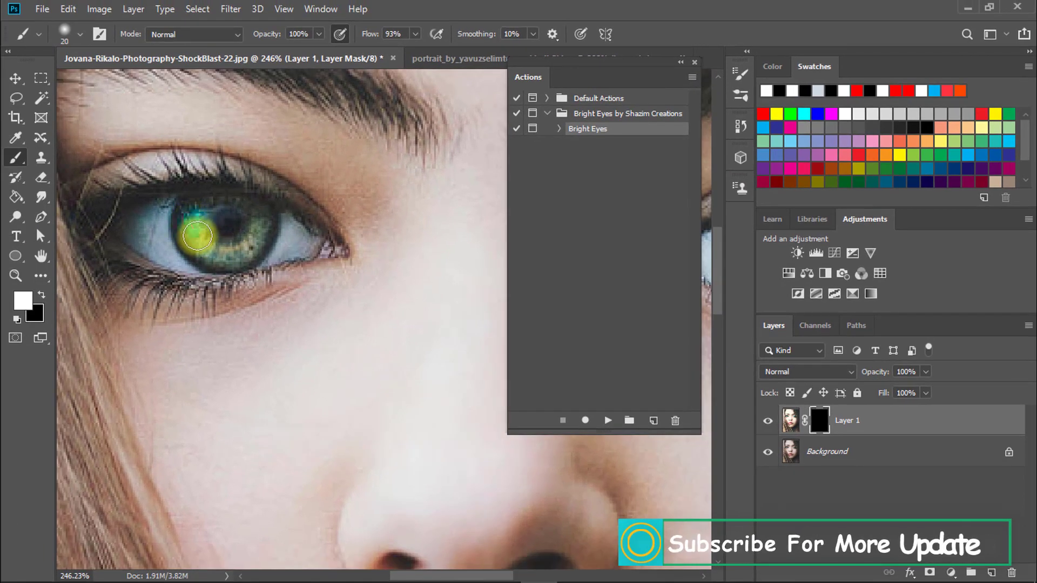
# Step: Paint white on Layer 1's mask over the irises of both eyes with a size 20 brush
pyautogui.moveTo(198, 235)
pyautogui.mouseDown()
pyautogui.moveTo(233, 250)
pyautogui.moveTo(251, 238)
pyautogui.mouseUp()
pyautogui.moveTo(357, 229); pyautogui.dragTo(155, 236)
pyautogui.moveTo(382, 218); pyautogui.dragTo(137, 215)
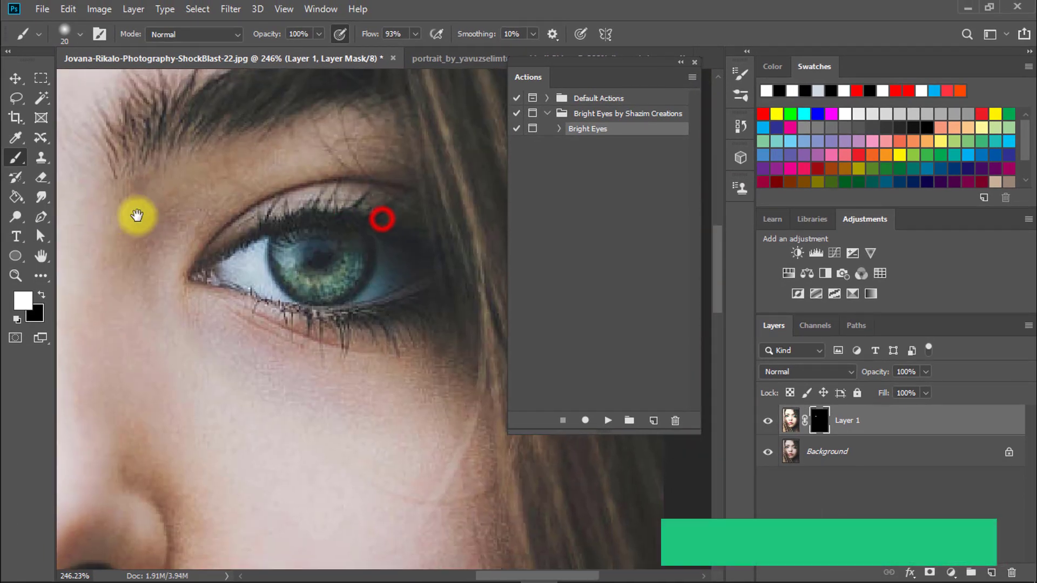
pyautogui.moveTo(288, 253); pyautogui.dragTo(354, 255)
pyautogui.moveTo(326, 293); pyautogui.dragTo(266, 289)
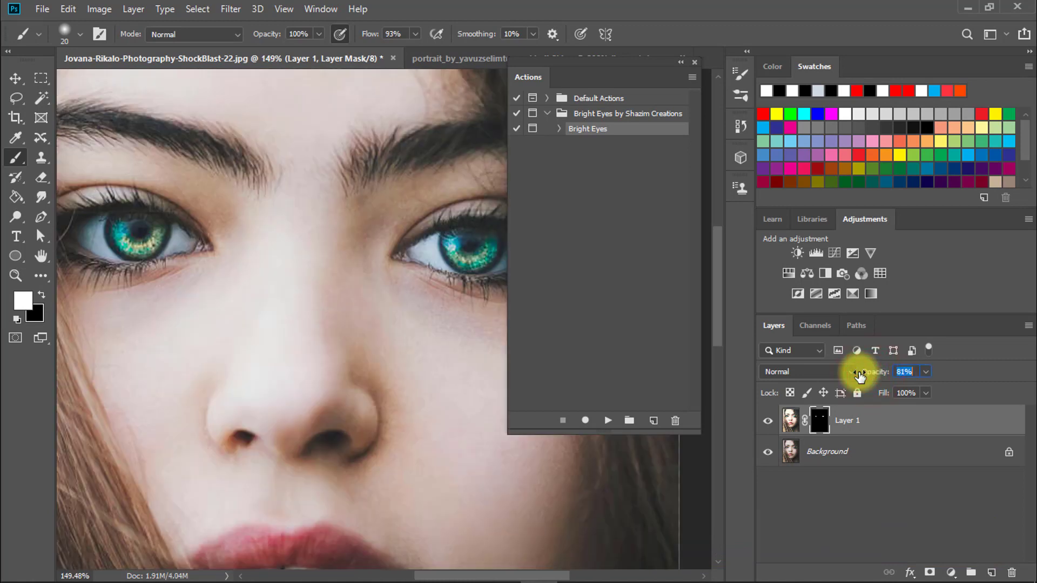
# Step: Compare the eyes with Layer 1 hidden and shown
pyautogui.click(769, 422)
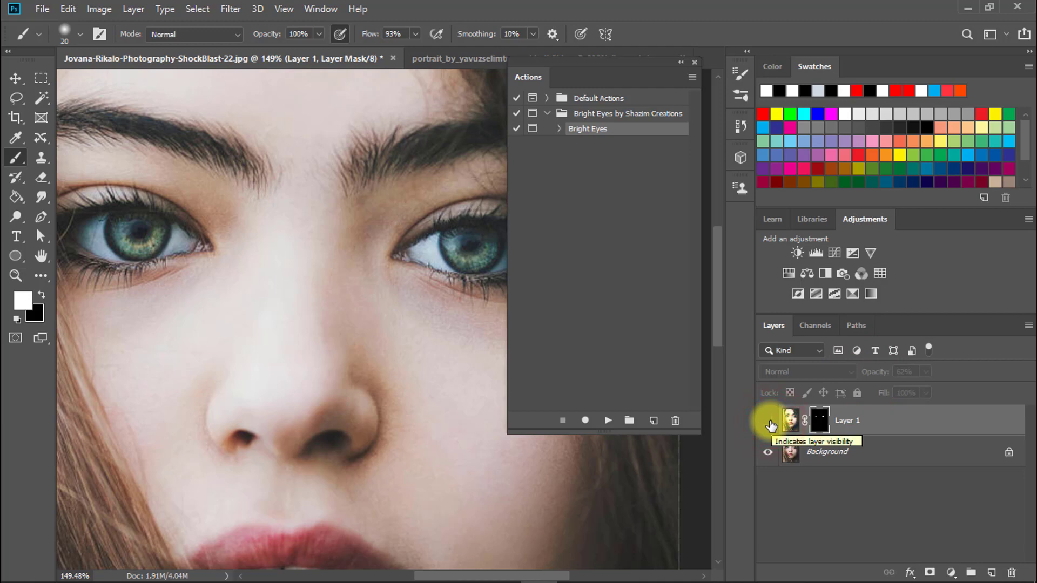
pyautogui.click(769, 422)
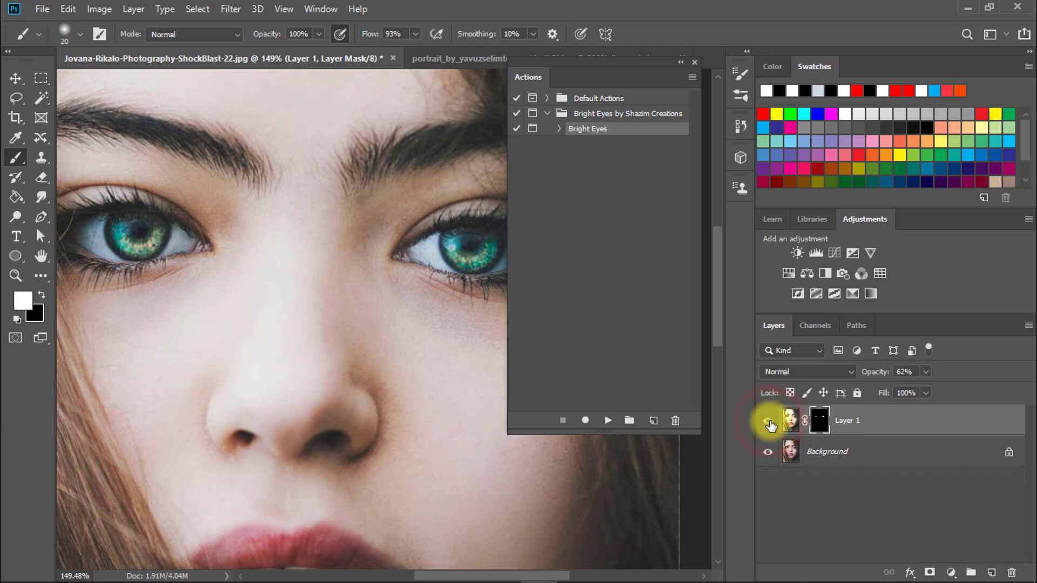